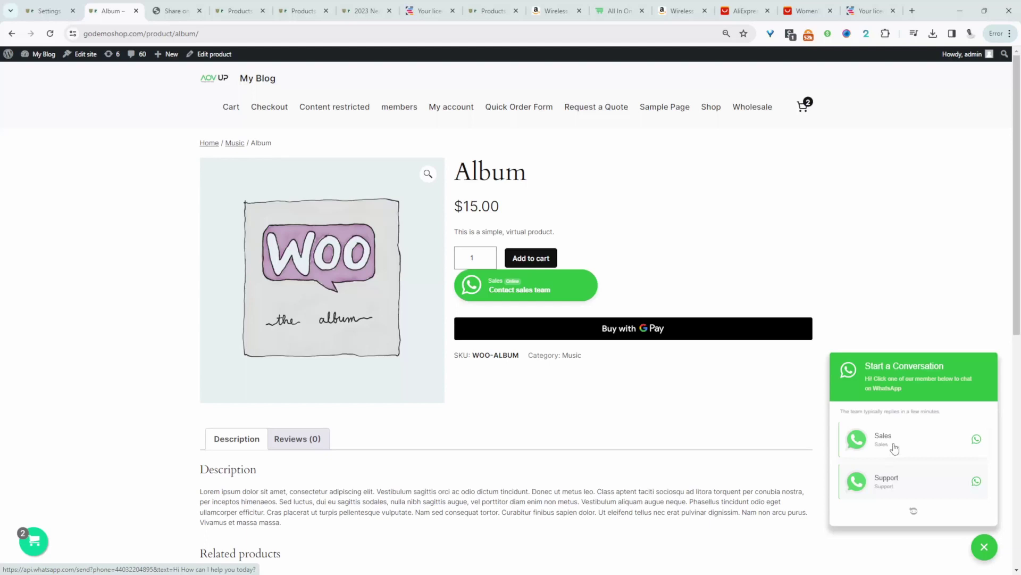
# Step: Start a WhatsApp chat with the Support account from the Album product page's chat popup
pyautogui.click(900, 487)
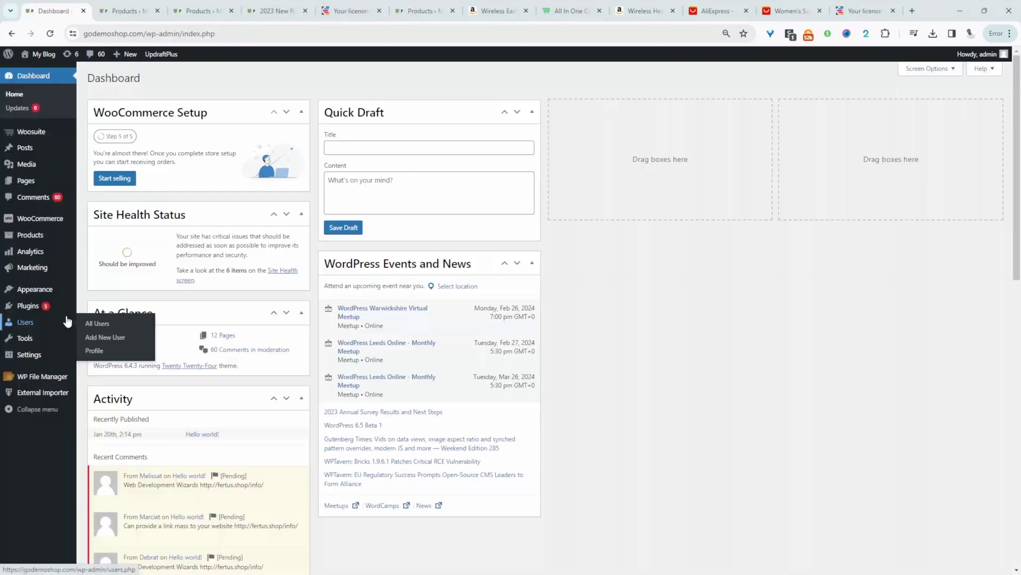
# Step: Install and activate the WP Chat App plugin found via 'wp chat app', then start a new WhatsApp account
pyautogui.moveTo(51, 307)
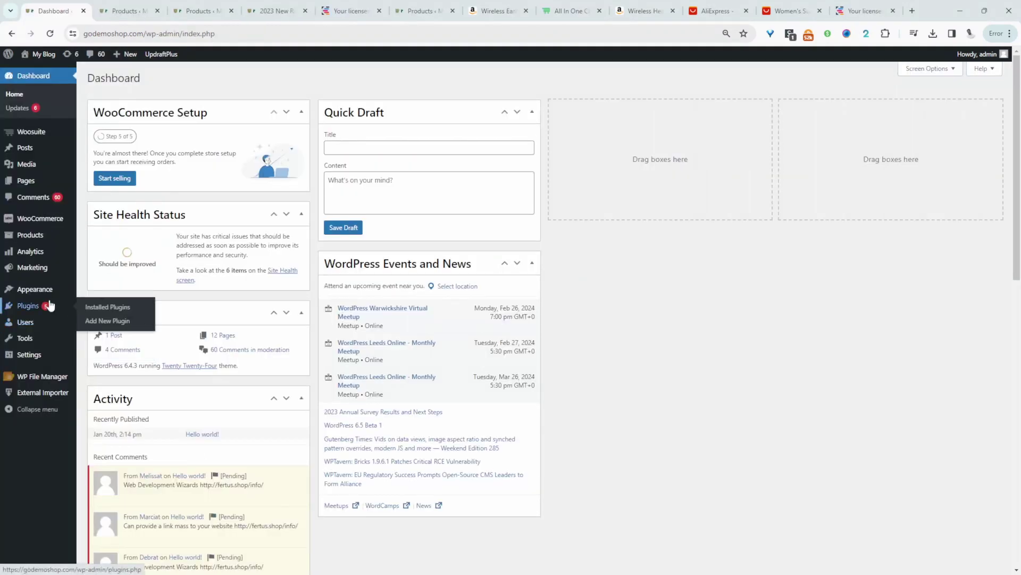
pyautogui.click(108, 321)
pyautogui.click(909, 113)
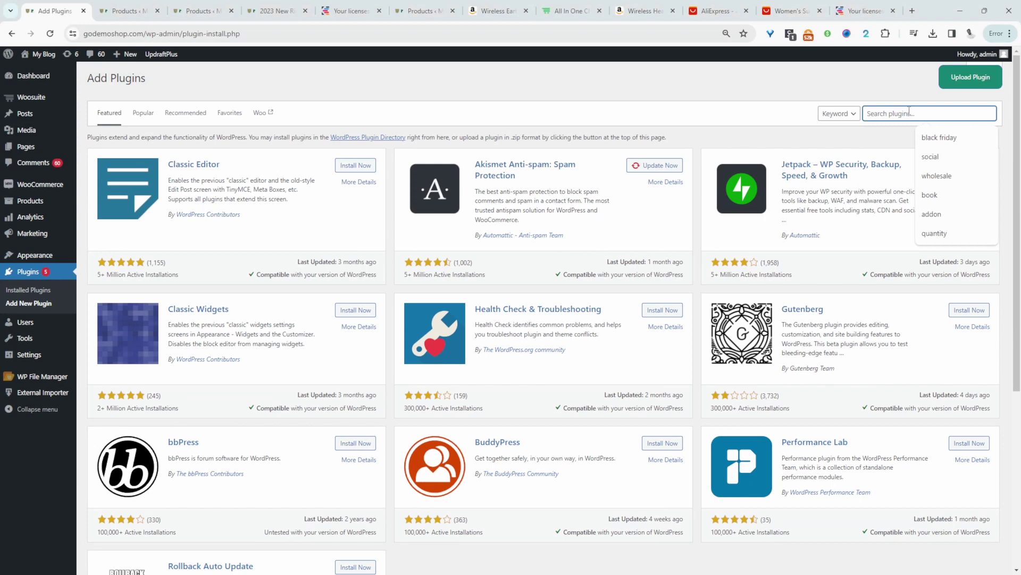
pyautogui.write('wpcha')
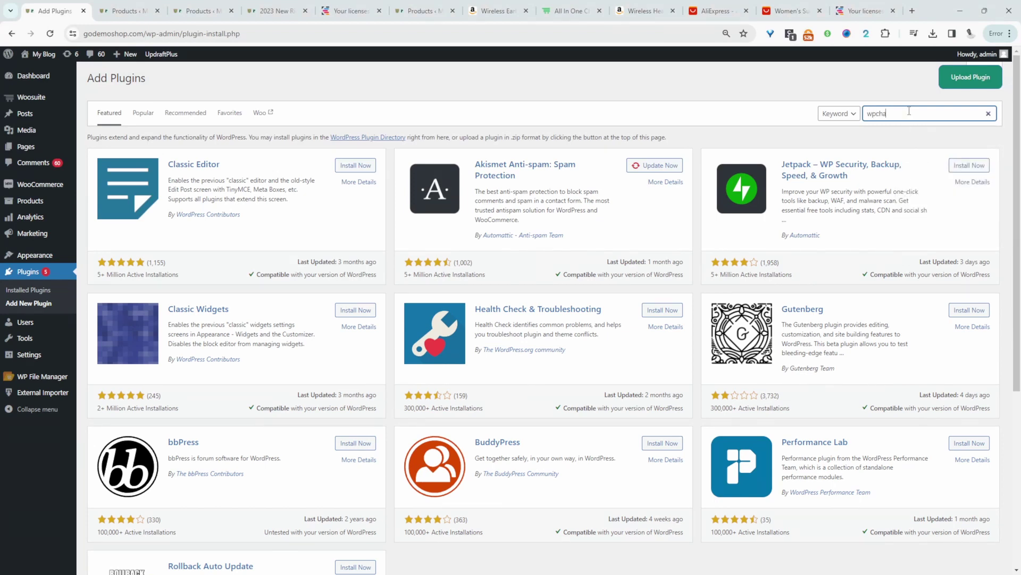
pyautogui.write('t app')
pyautogui.click(666, 167)
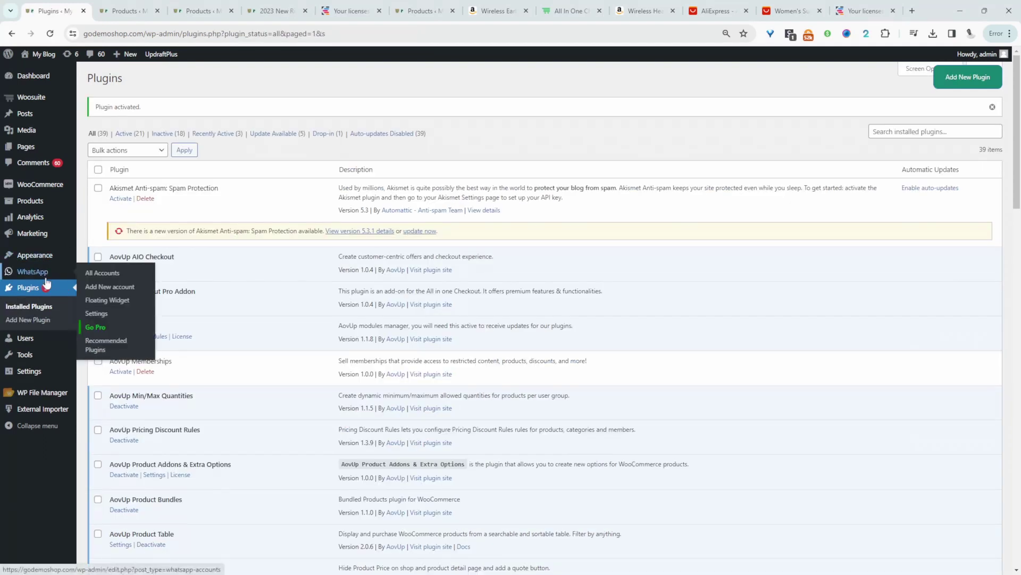
pyautogui.moveTo(45, 275)
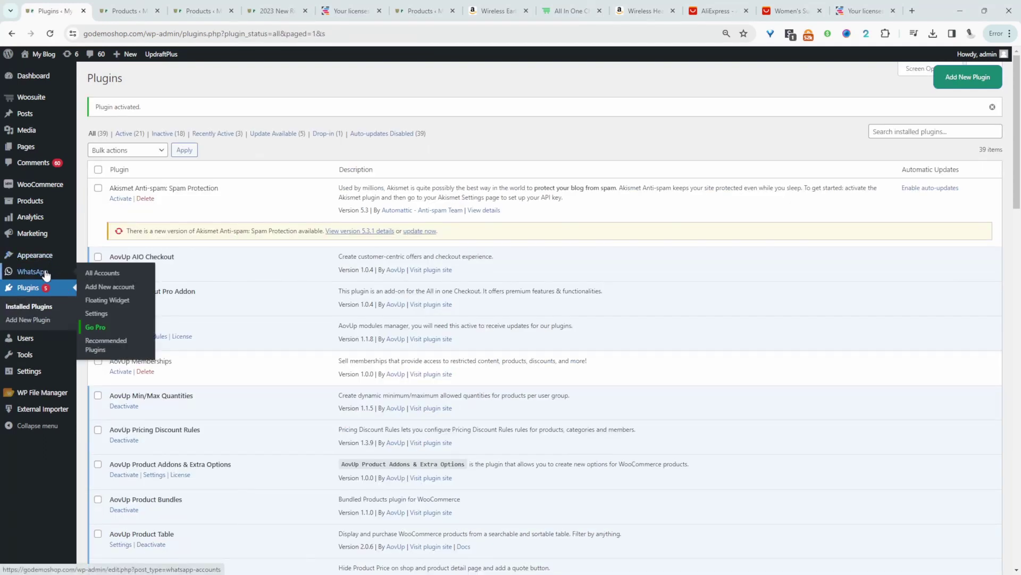
pyautogui.click(98, 273)
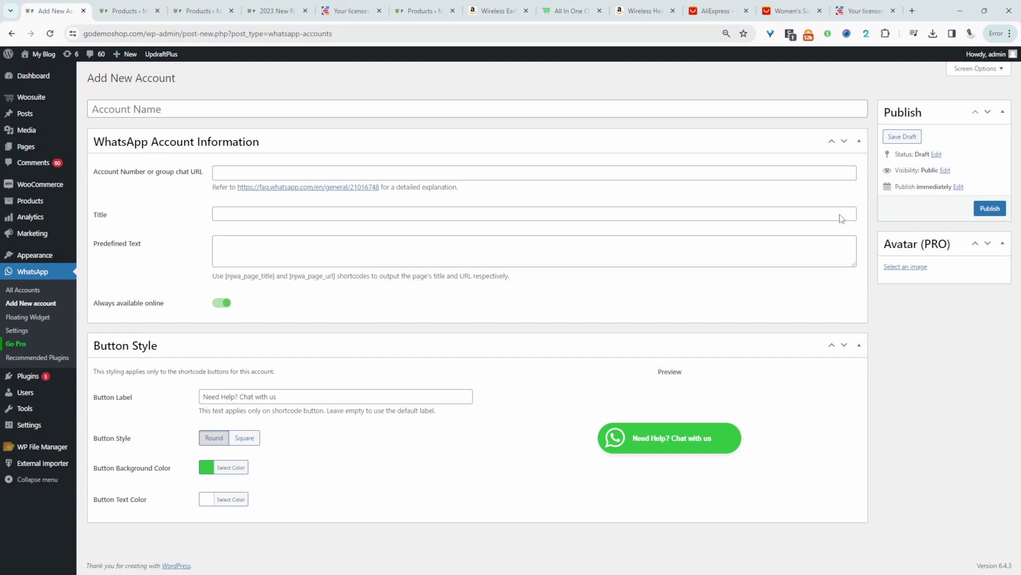
# Step: Name the account 'Sales', paste the sales phone number, and enter the title 'Sales'
pyautogui.click(446, 115)
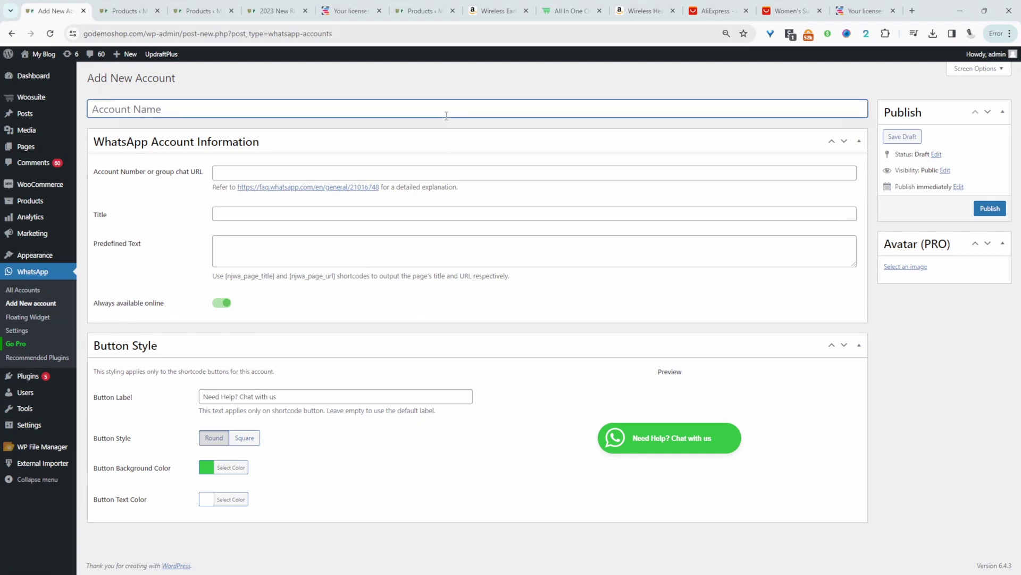
pyautogui.write('Sales')
pyautogui.click(346, 170)
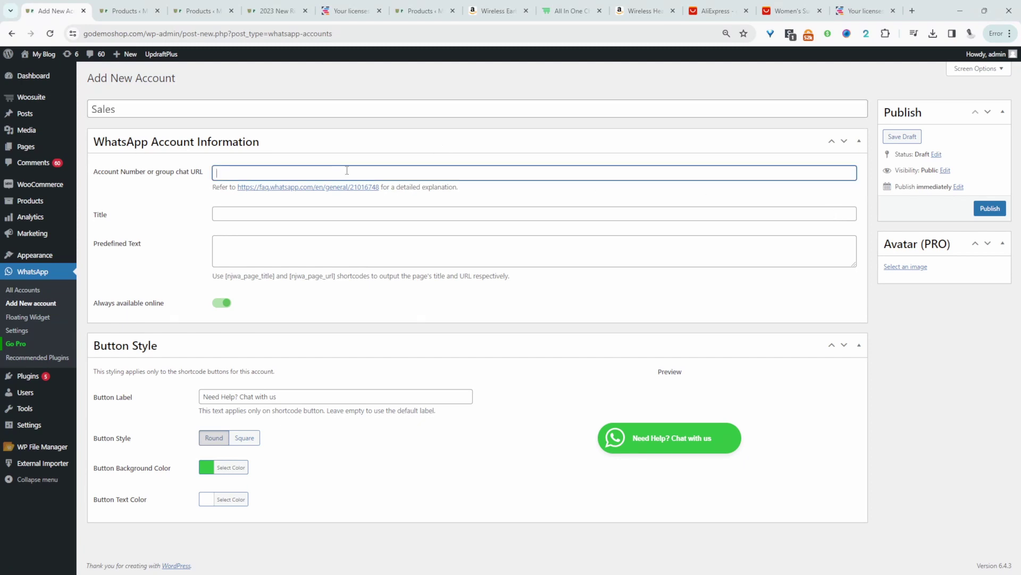
pyautogui.hotkey('ctrl', 'v')
pyautogui.click(249, 214)
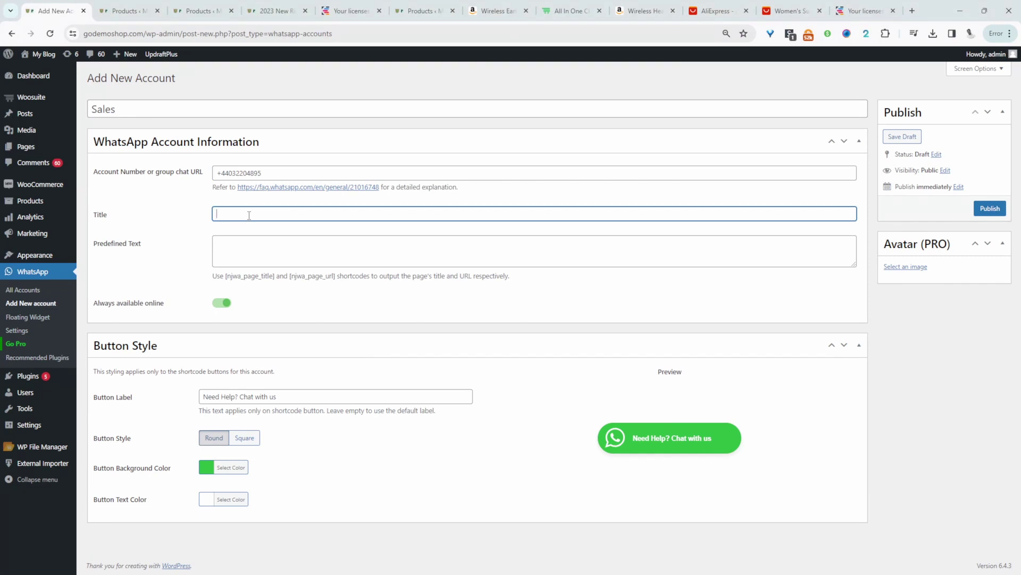
pyautogui.write('Sale')
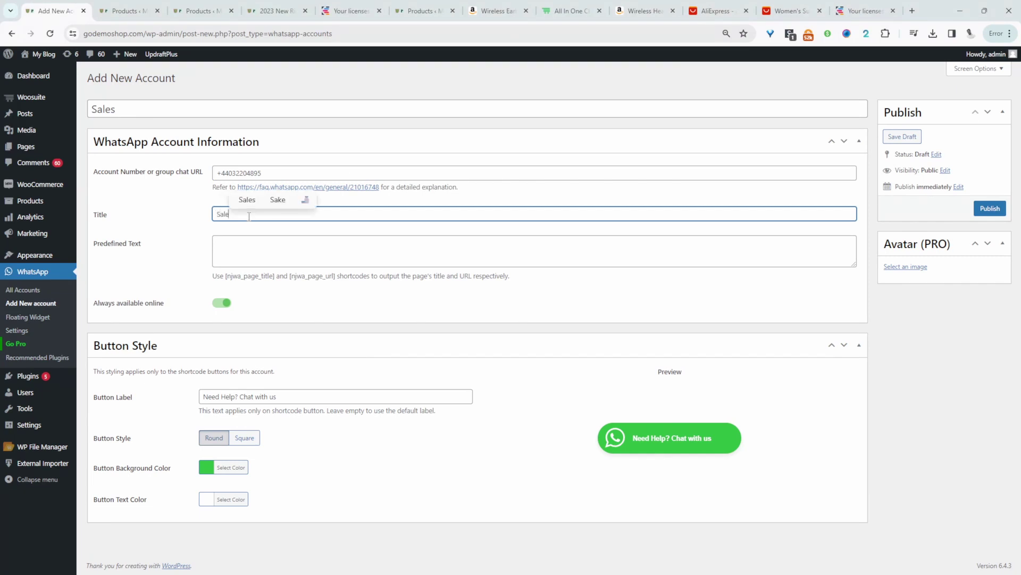
pyautogui.hotkey('shift', 'Tab')
pyautogui.hotkey('shift', 'Tab')
pyautogui.click(250, 215)
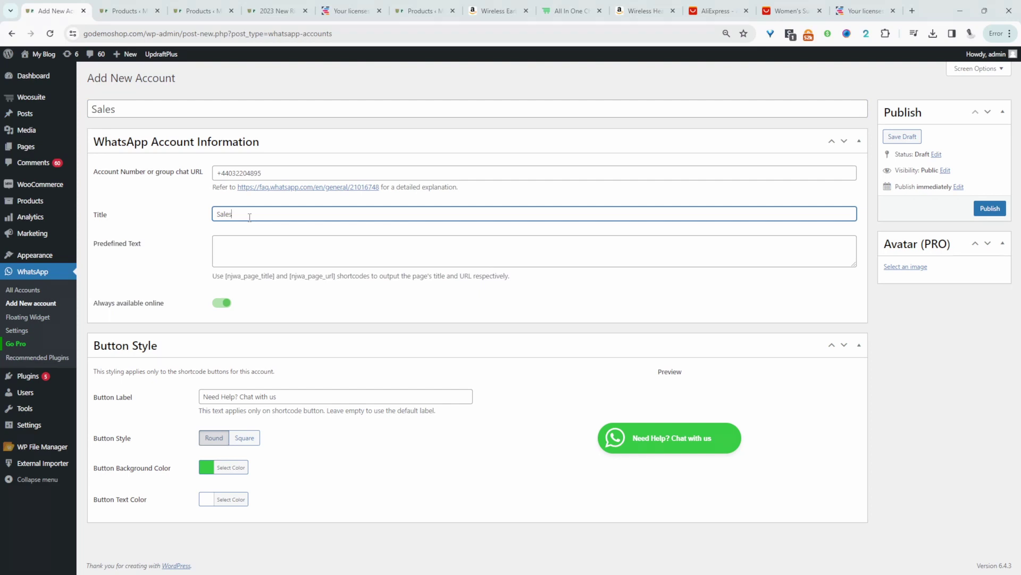
# Step: Add greeting 'Hi How can I help you today?', button label 'Contact sales team', Round style, and publish
pyautogui.click(264, 248)
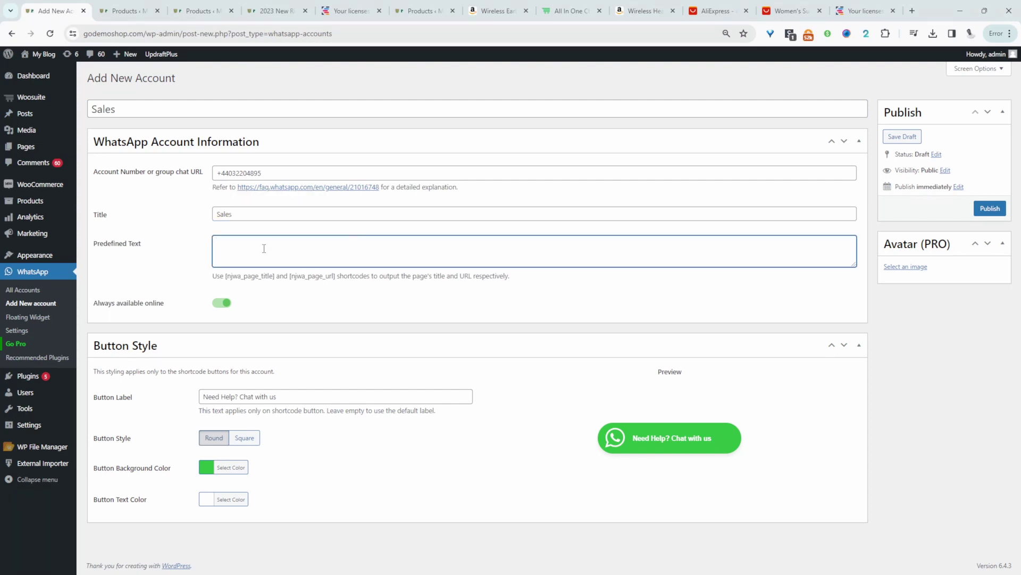
pyautogui.write('Hi How can I help you today?')
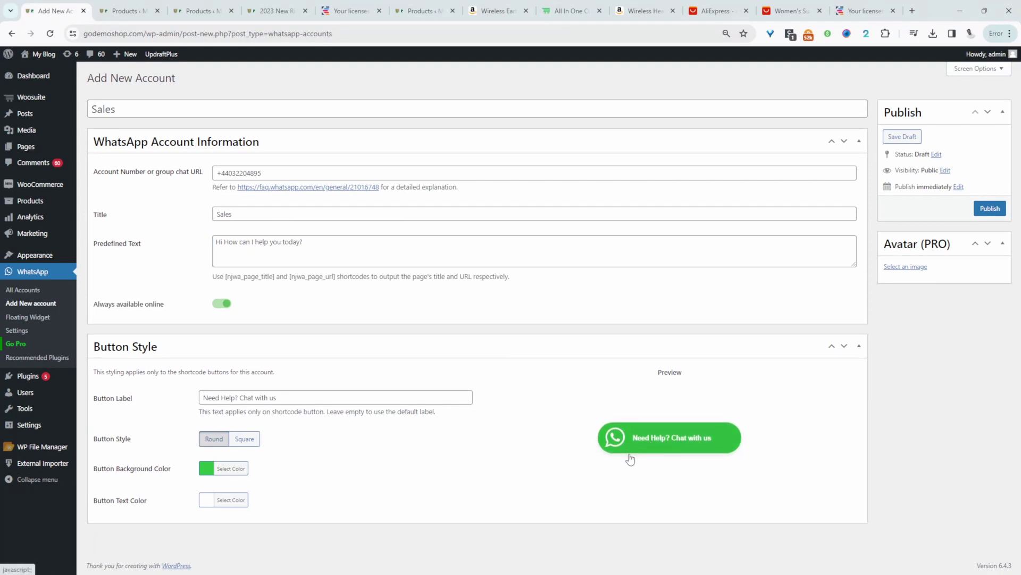
pyautogui.moveTo(452, 397); pyautogui.dragTo(215, 397)
pyautogui.click(281, 398)
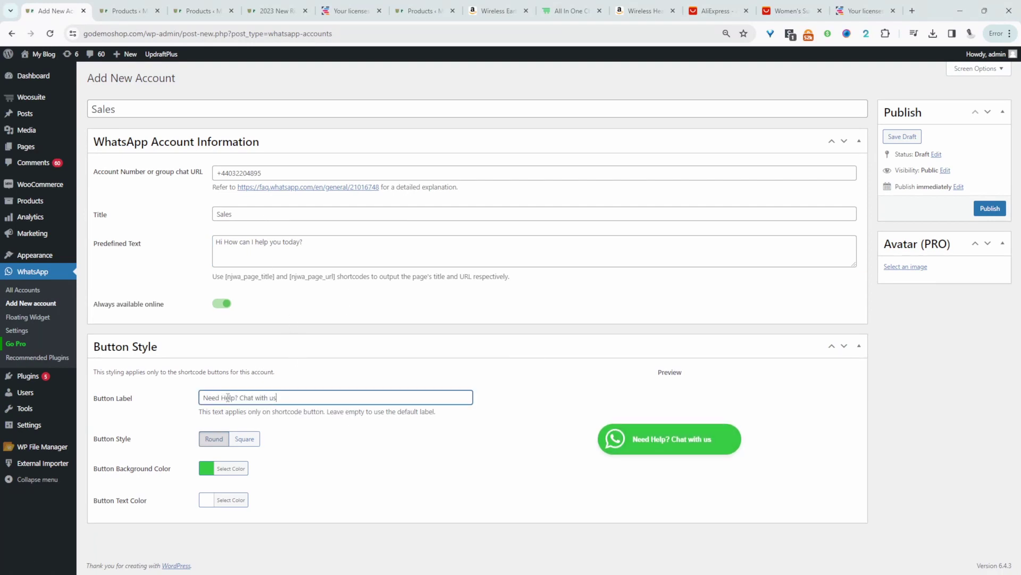
pyautogui.hotkey('ctrl', 'a')
pyautogui.press('BackSpace')
pyautogui.write('Con')
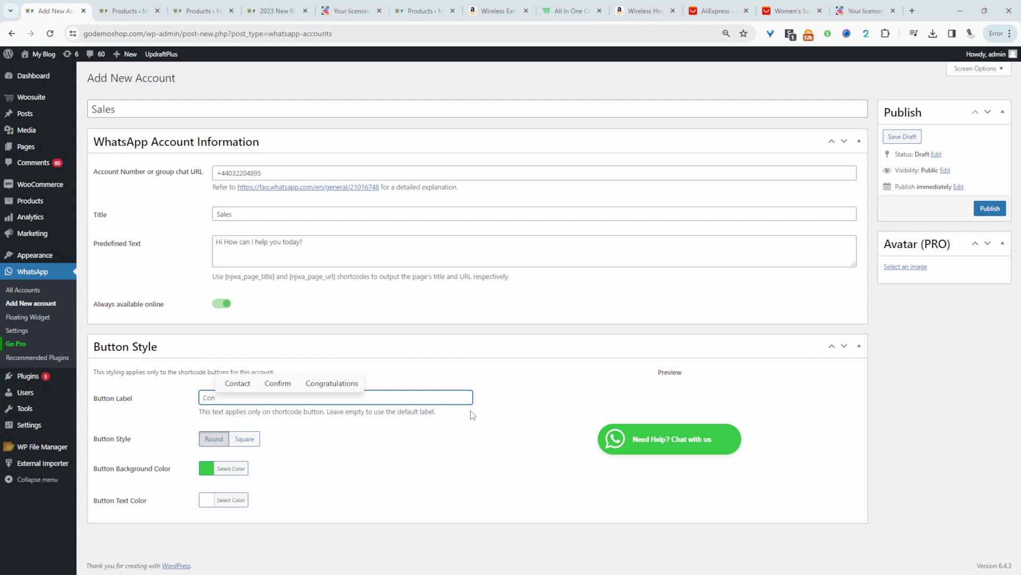
pyautogui.write('tact sales team')
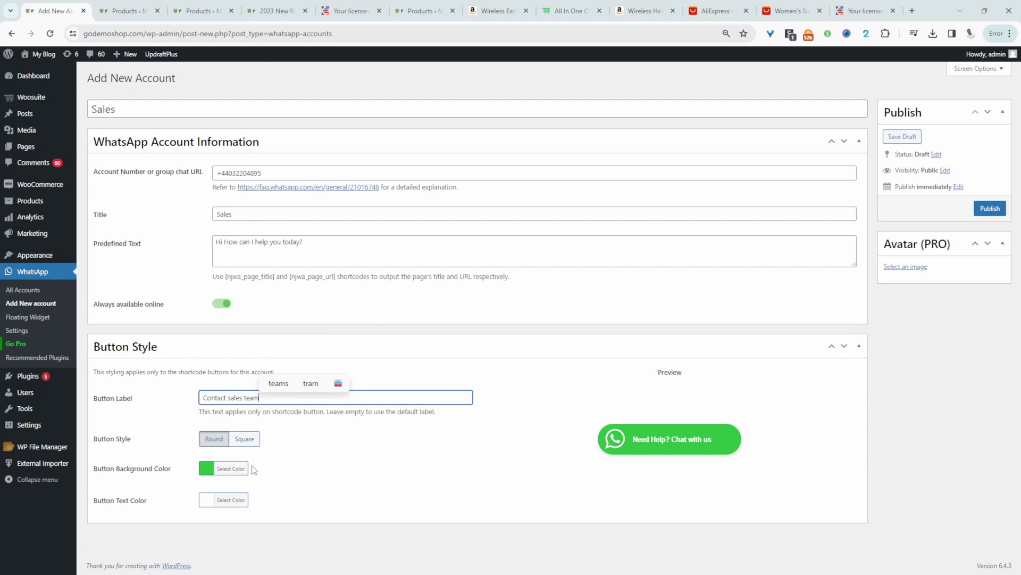
pyautogui.click(254, 446)
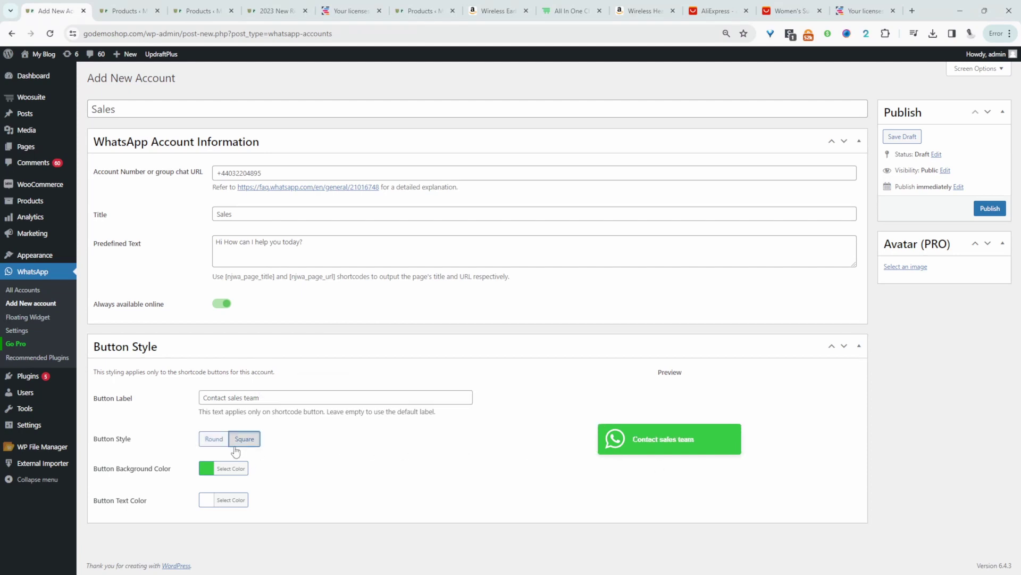
pyautogui.click(217, 448)
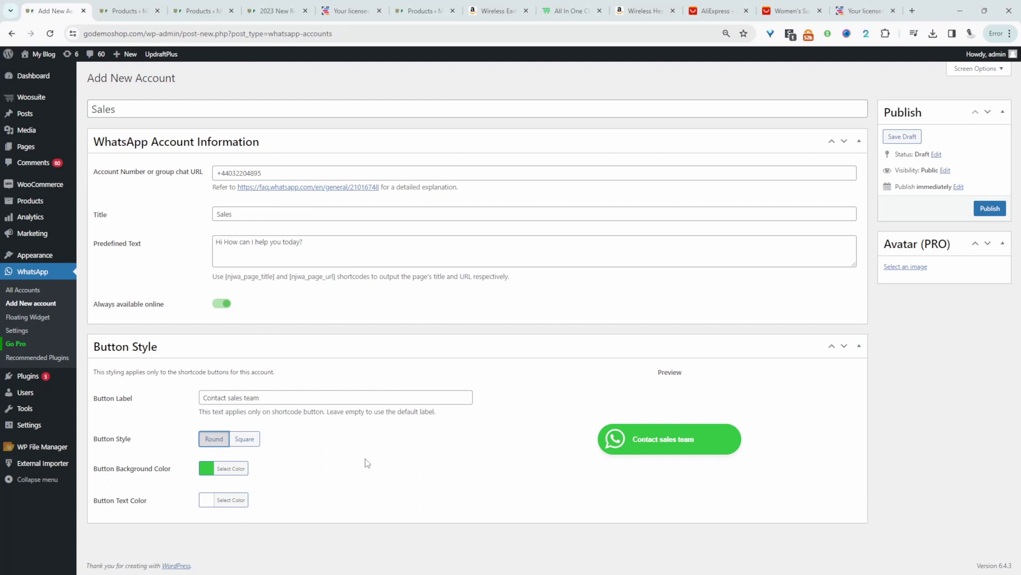
pyautogui.click(979, 212)
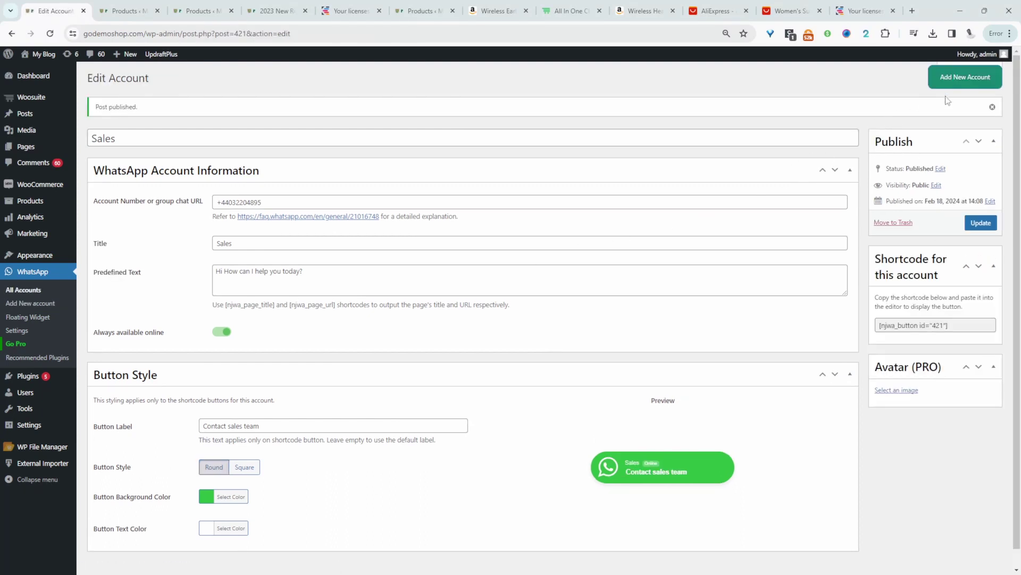
# Step: Publish a new account titled 'Support' with predefined text 'What are you stuggling with?'
pyautogui.click(952, 83)
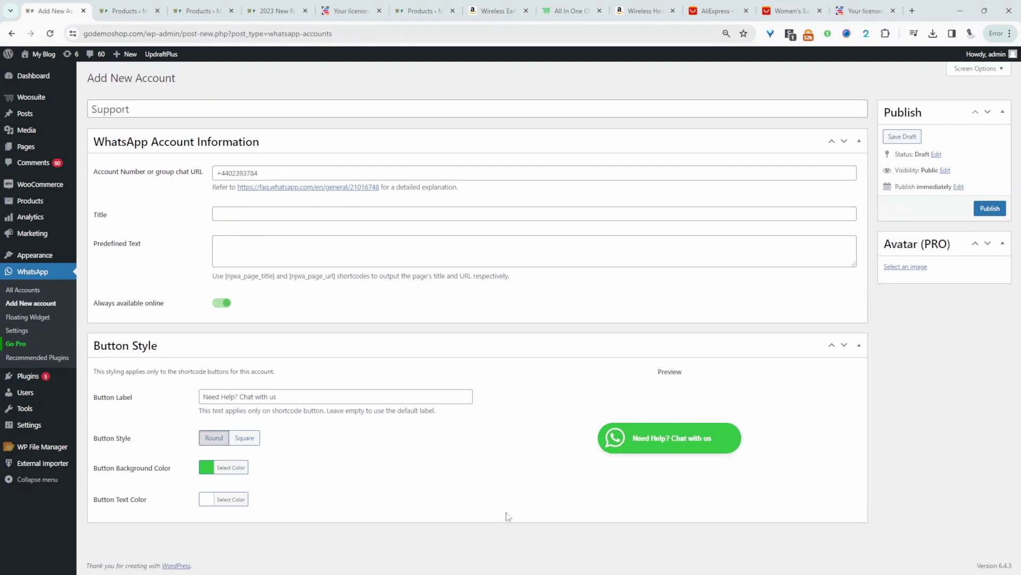
pyautogui.click(229, 215)
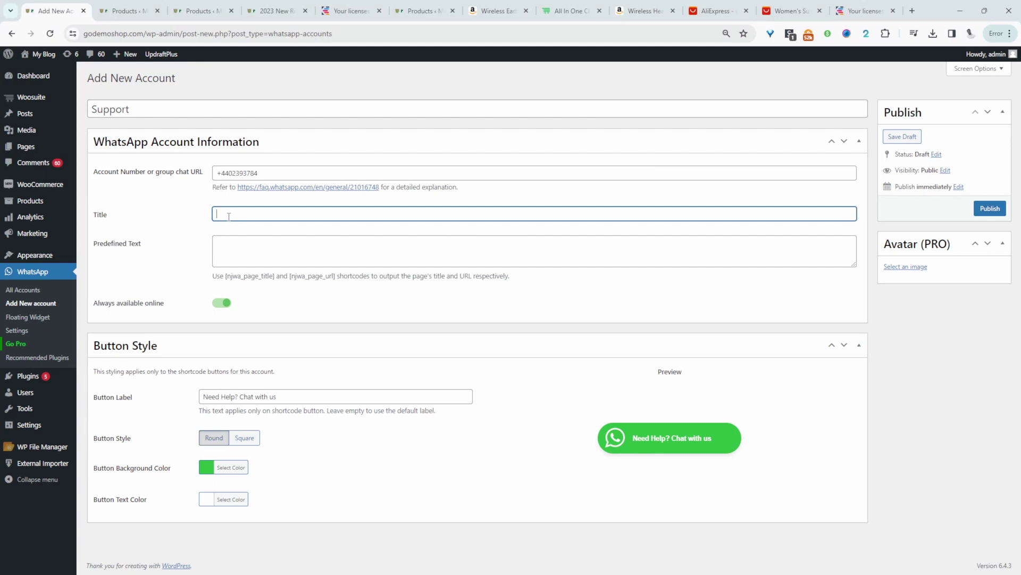
pyautogui.write('Support')
pyautogui.click(339, 247)
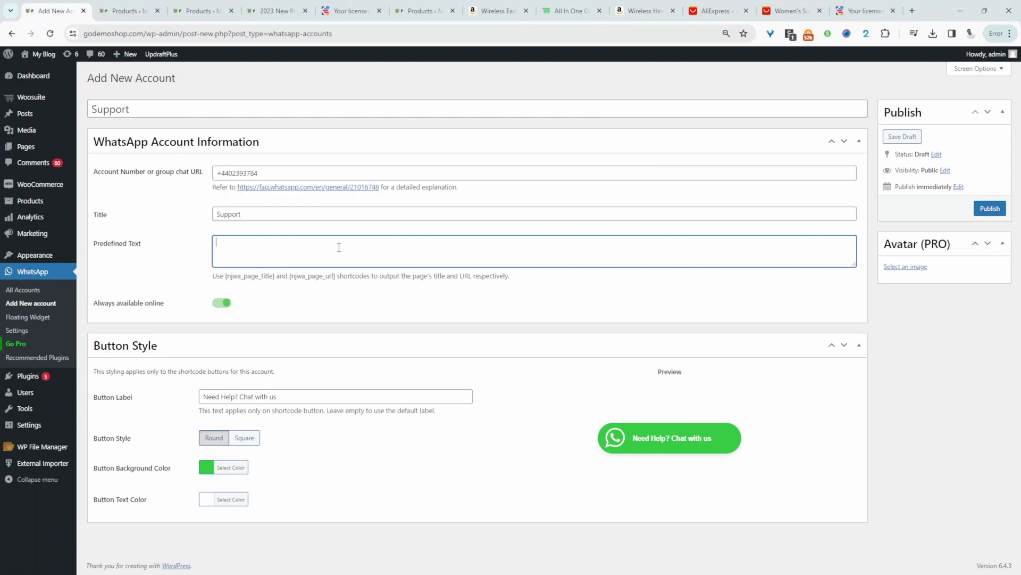
pyautogui.write('What are you stuggling with?')
pyautogui.click(990, 208)
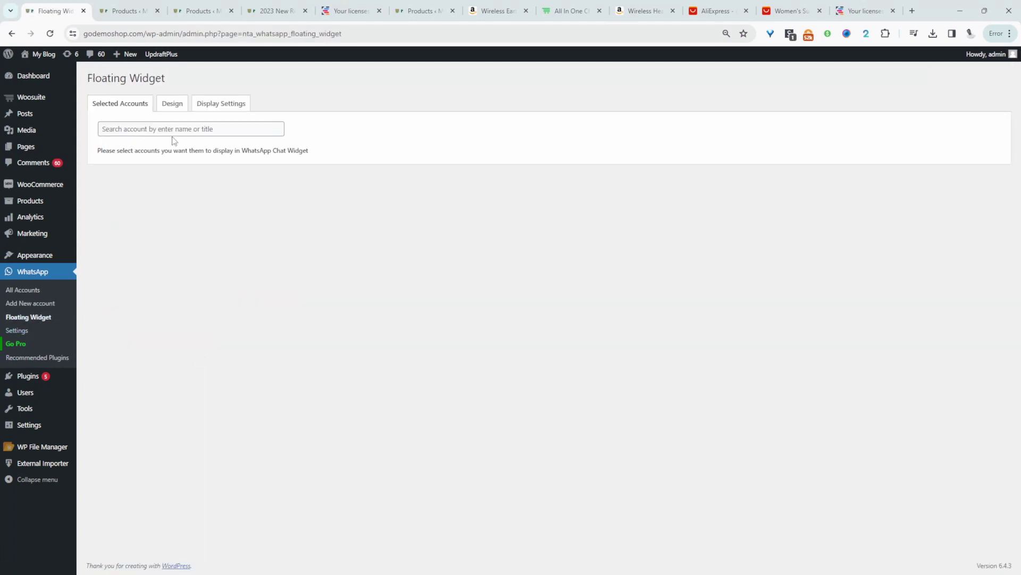
# Step: Select Sales, then search 'su' and add Support, as the floating widget's accounts
pyautogui.click(173, 132)
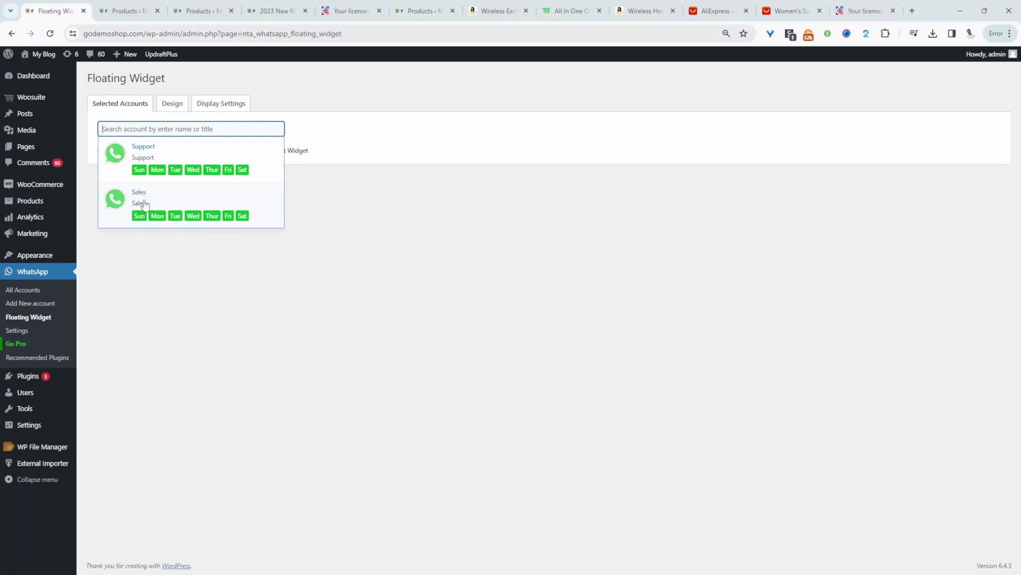
pyautogui.click(153, 199)
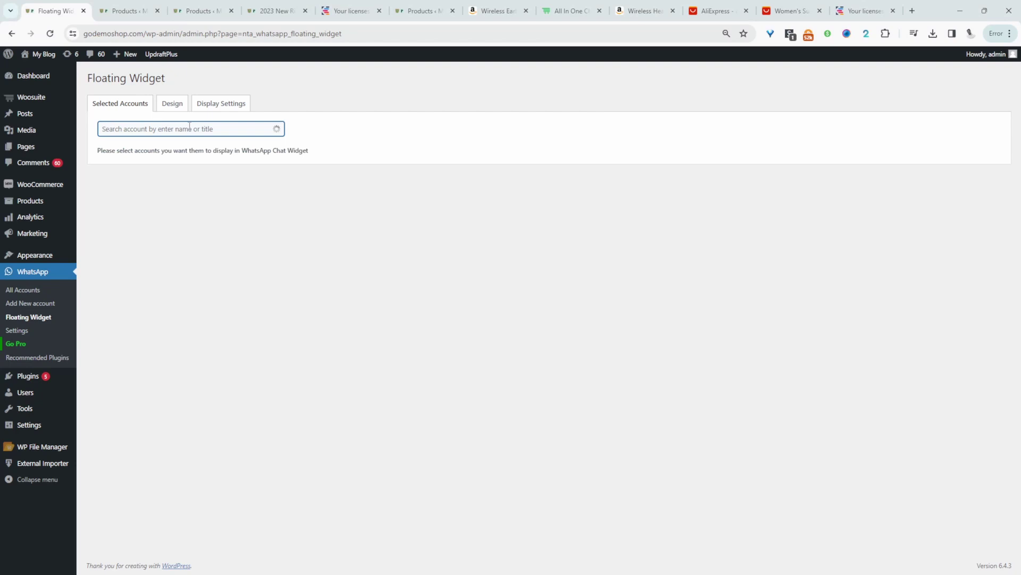
pyautogui.click(243, 168)
pyautogui.click(46, 318)
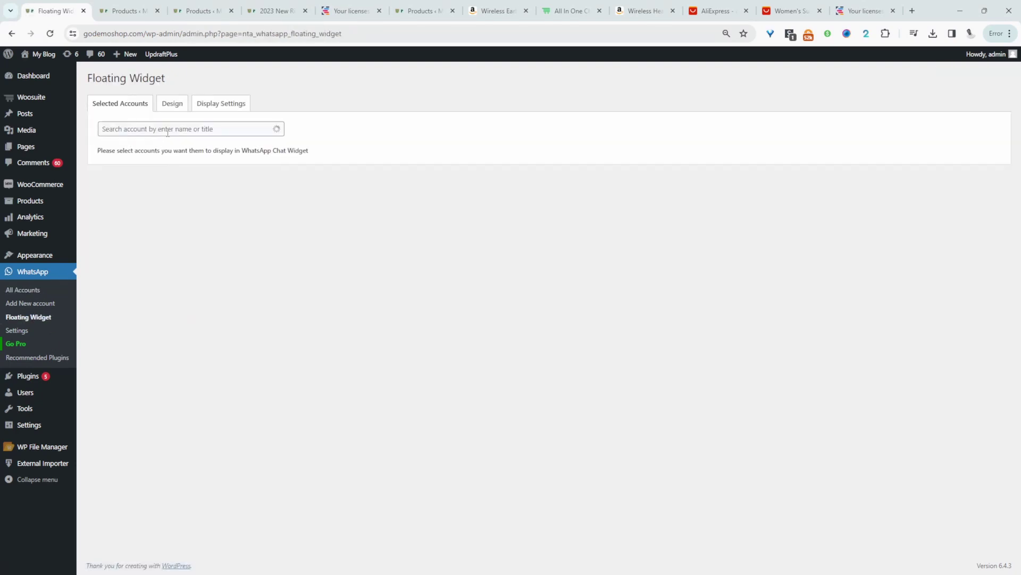
pyautogui.click(168, 132)
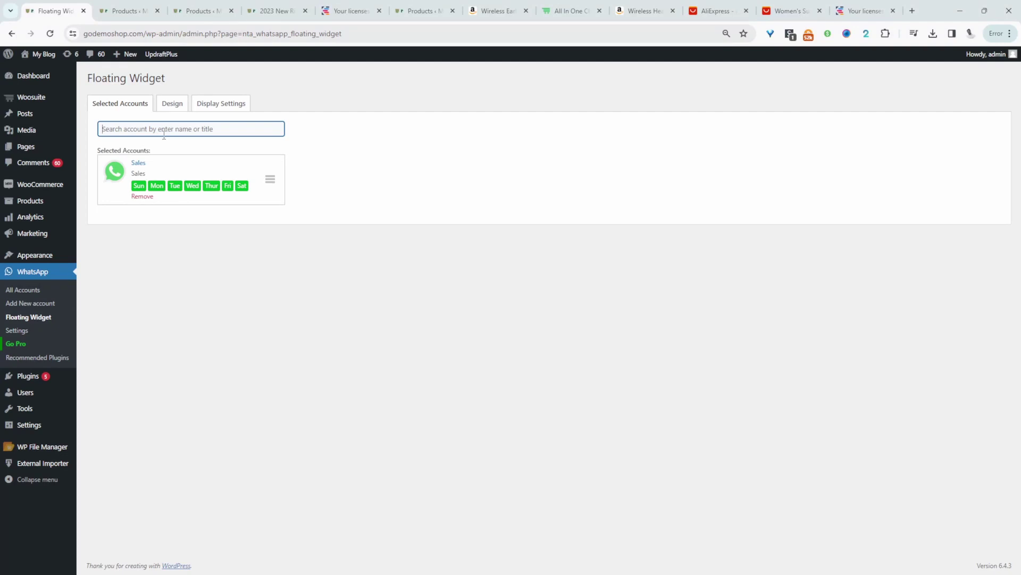
pyautogui.write('su')
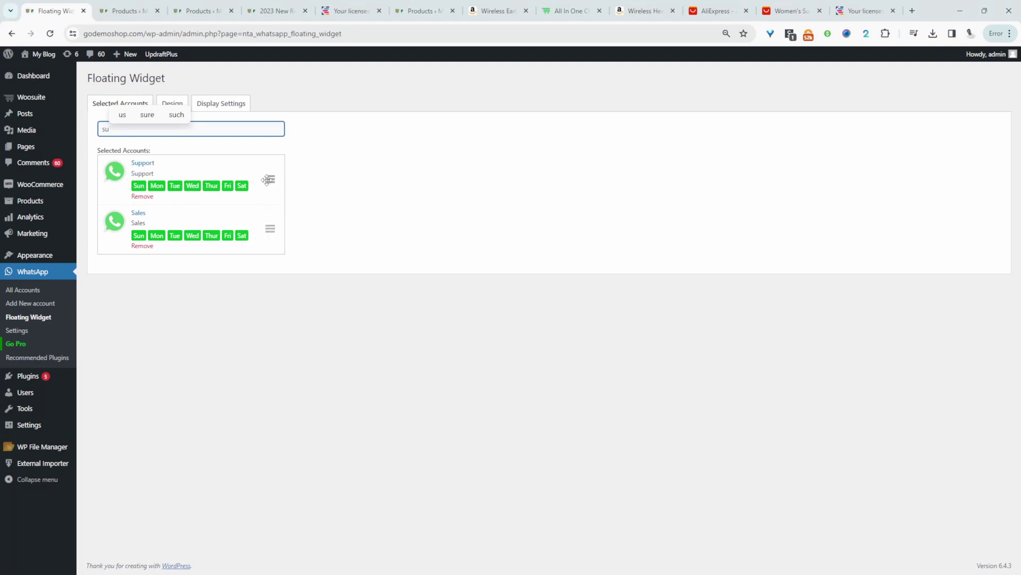
pyautogui.click(172, 103)
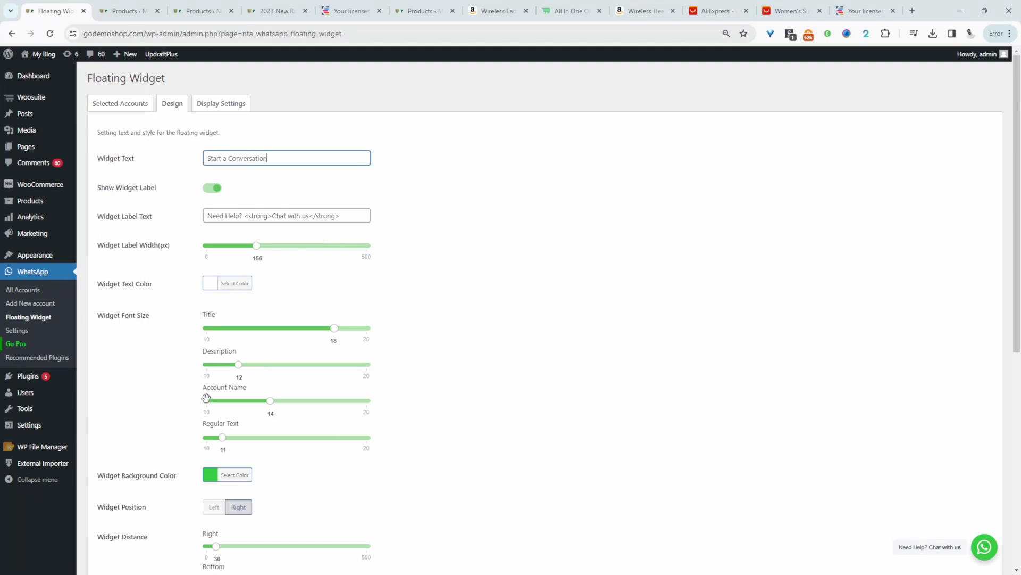
# Step: Preview the widget's conversation popup, review Display Settings, and save the floating widget
pyautogui.scroll(-2, 206, 398)
pyautogui.click(984, 546)
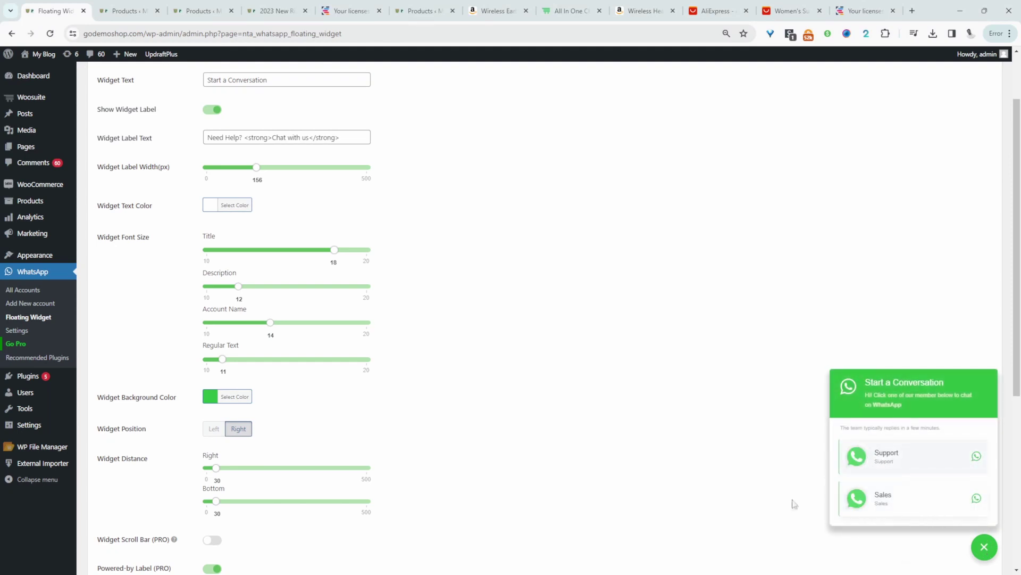
pyautogui.click(222, 108)
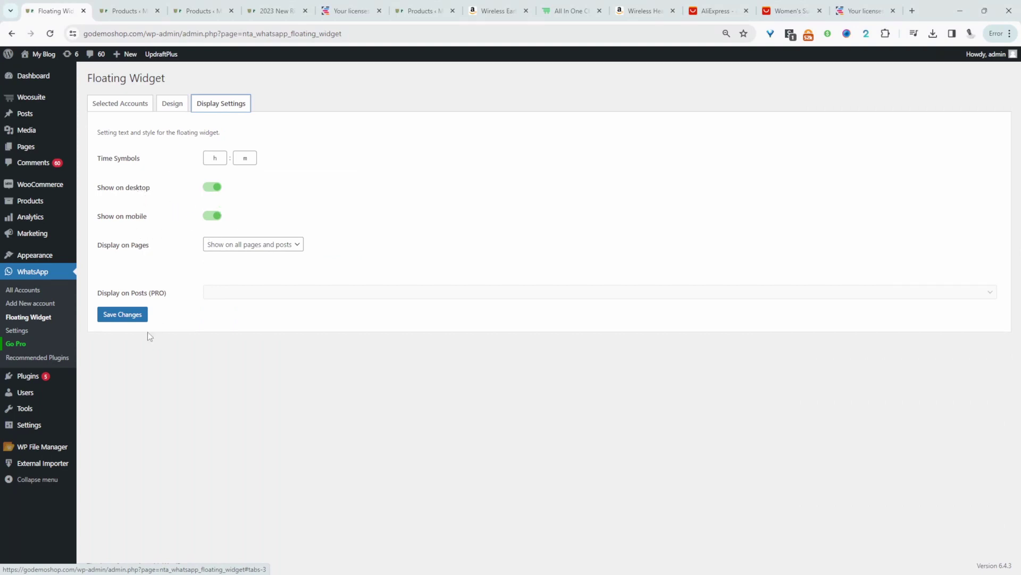
pyautogui.click(139, 315)
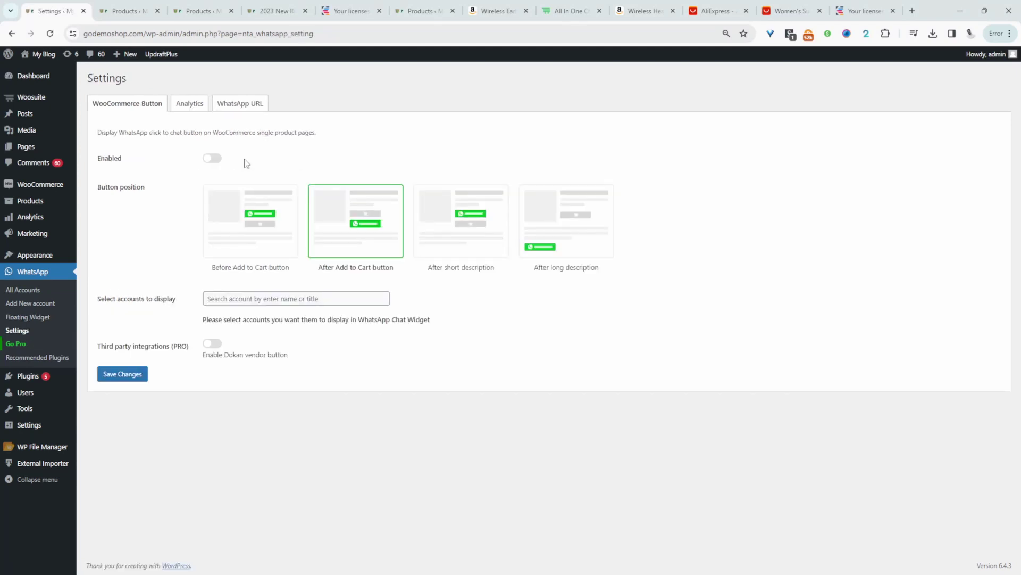
# Step: Enable the product-page chat button after Add to Cart, linked to the Sales account, and save
pyautogui.click(212, 158)
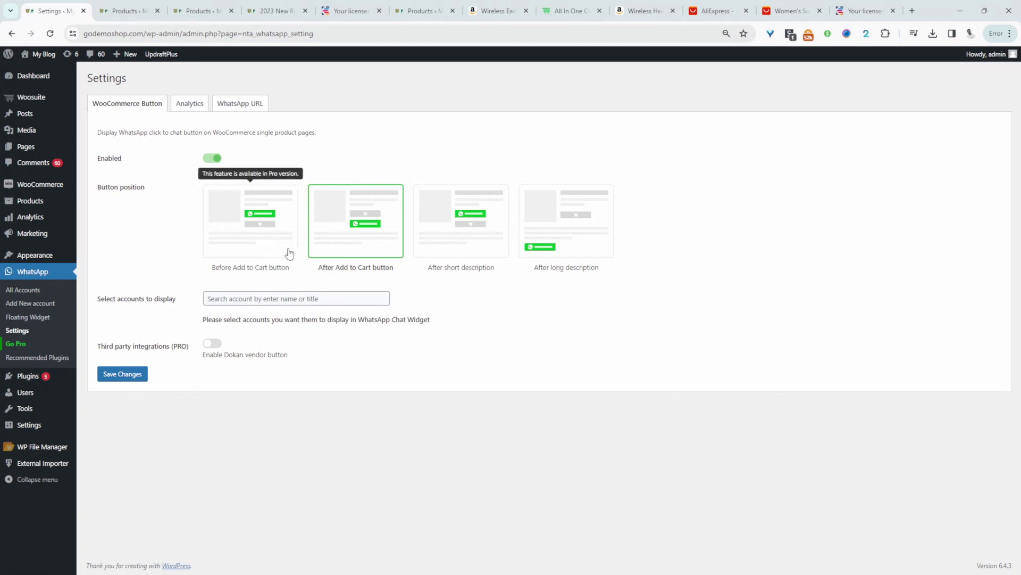
pyautogui.click(294, 298)
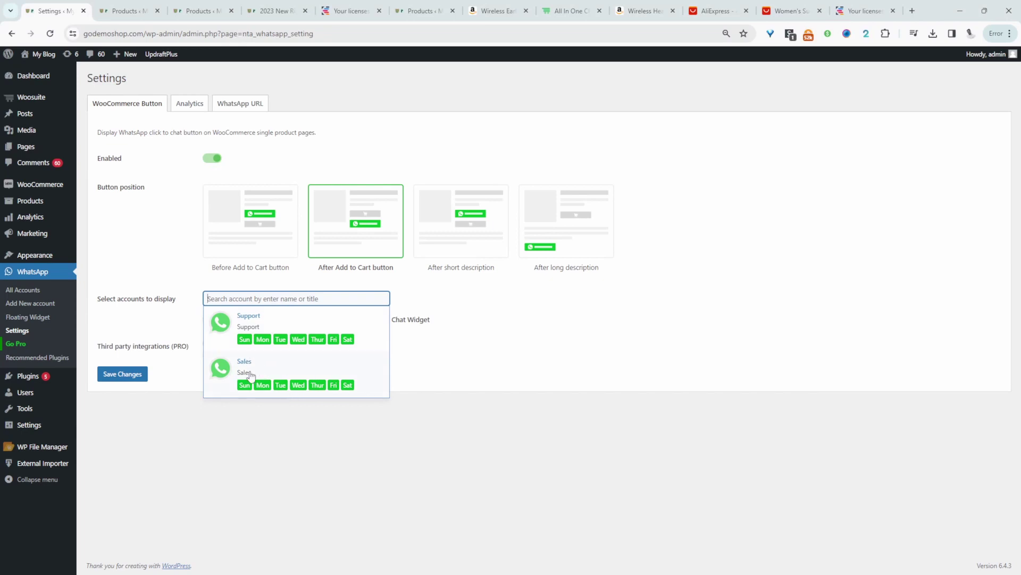
pyautogui.click(283, 374)
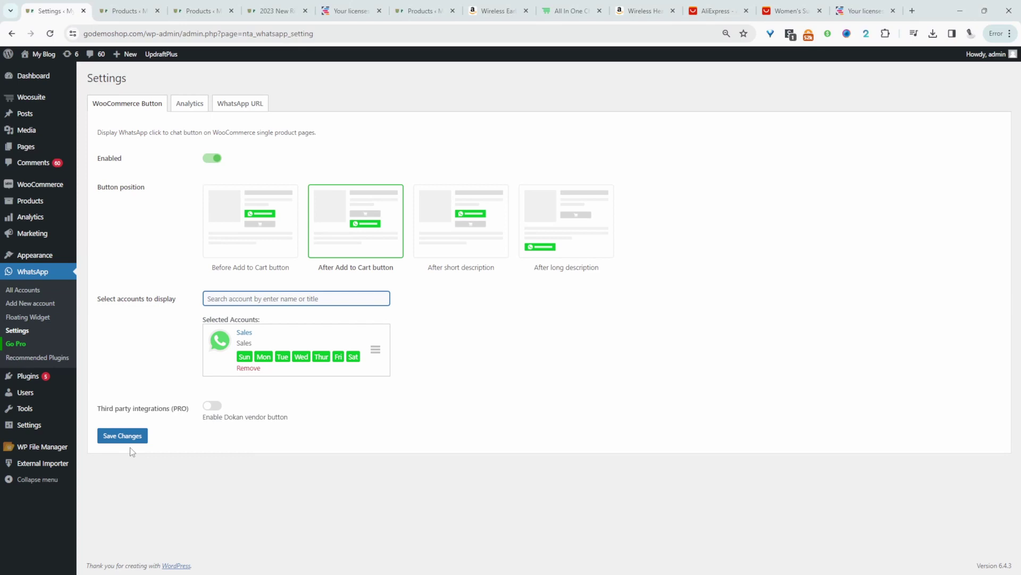
pyautogui.click(126, 441)
pyautogui.moveTo(58, 62)
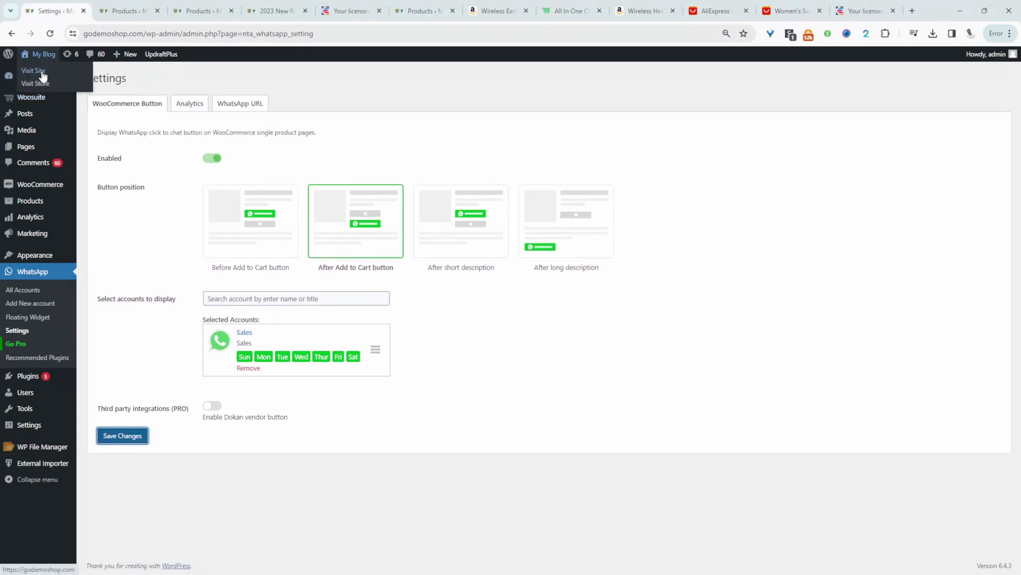
# Step: Visit the store, open the WhatsApp bubble's chat panel, then open the Album product page
pyautogui.click(38, 82)
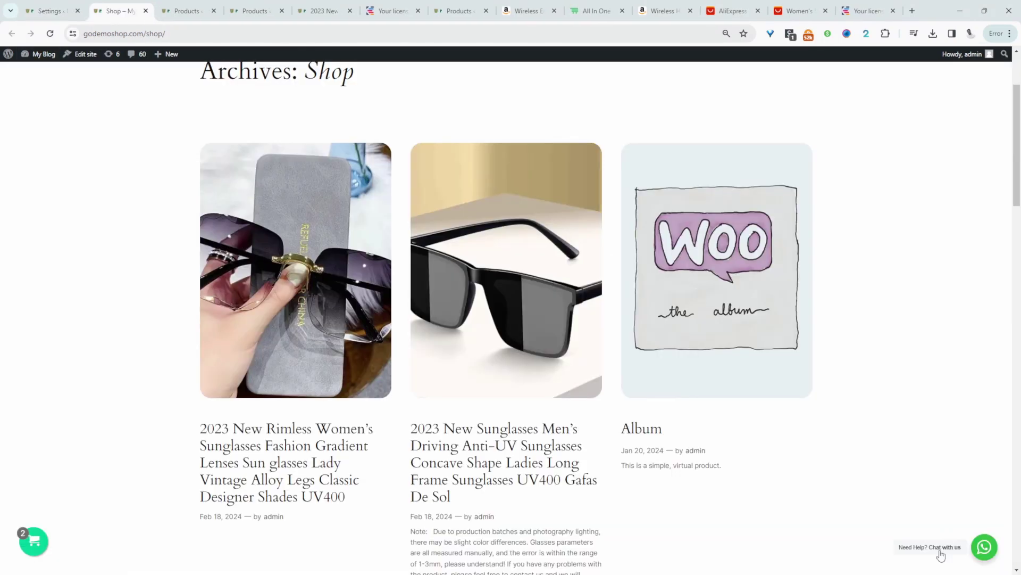
pyautogui.click(983, 551)
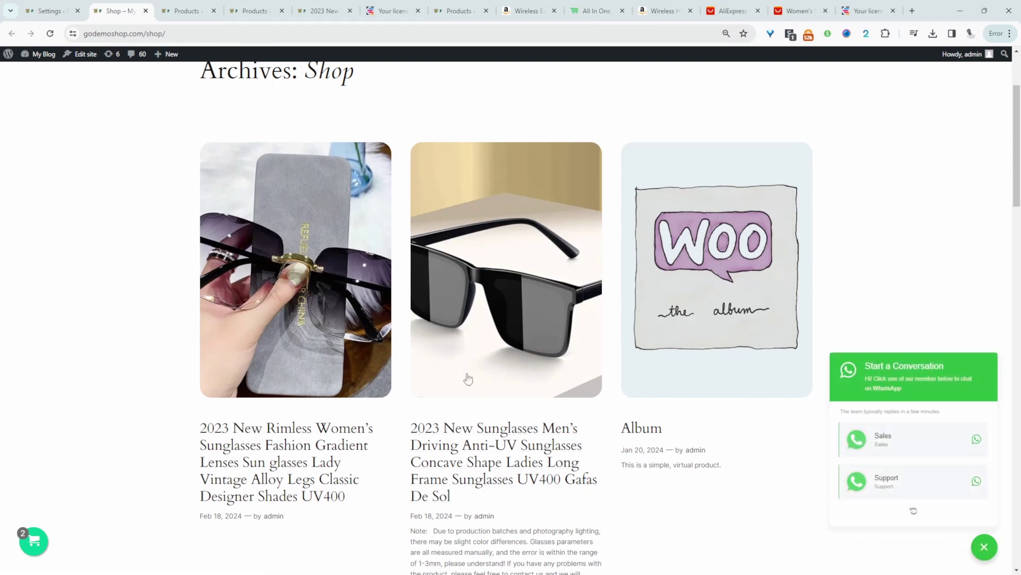
pyautogui.scroll(-1, 441, 340)
pyautogui.scroll(-1, 441, 340)
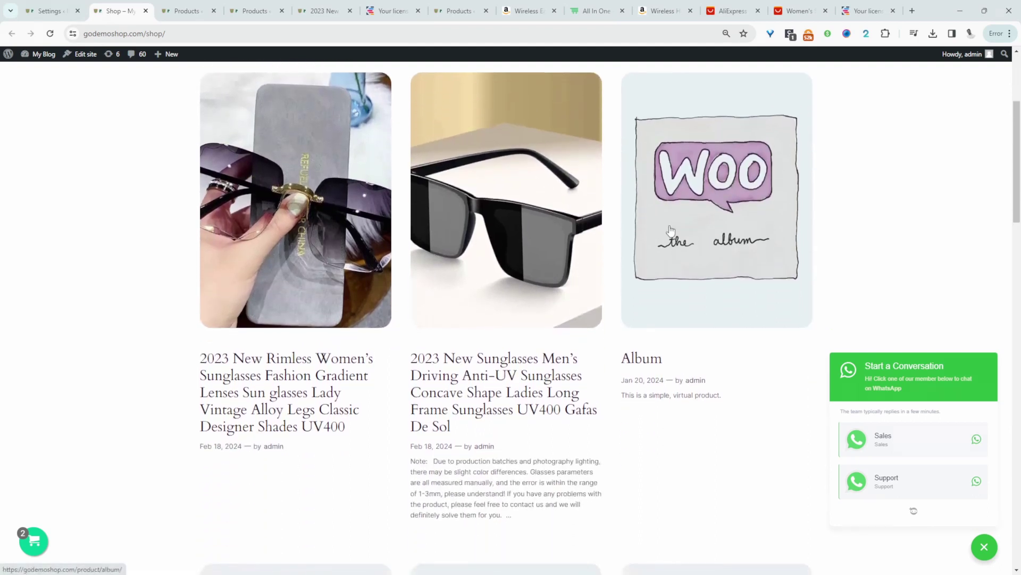
pyautogui.click(447, 407)
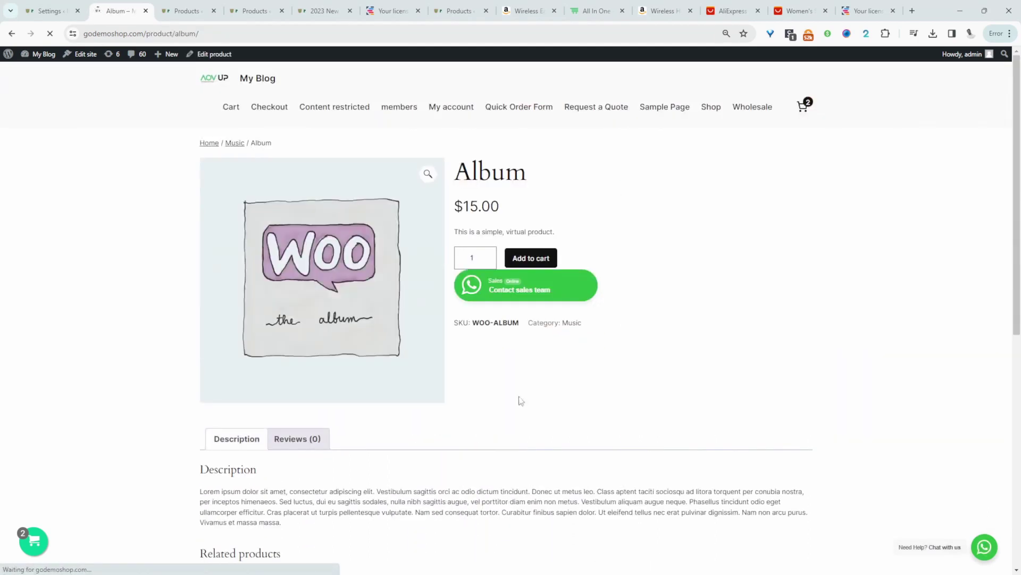